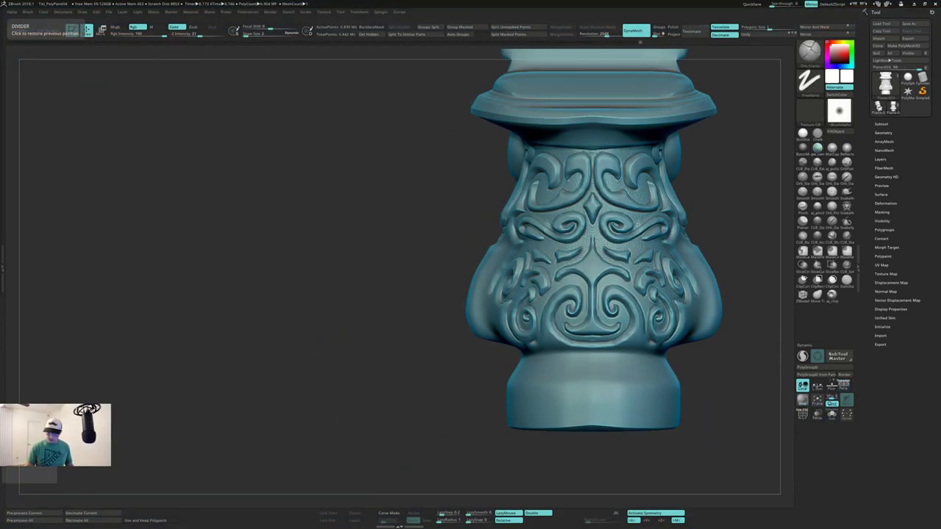
Step: Try a glossy green-gold material on the tiki model and compare its shading in the Best render mode
drag(593, 363, 634, 361)
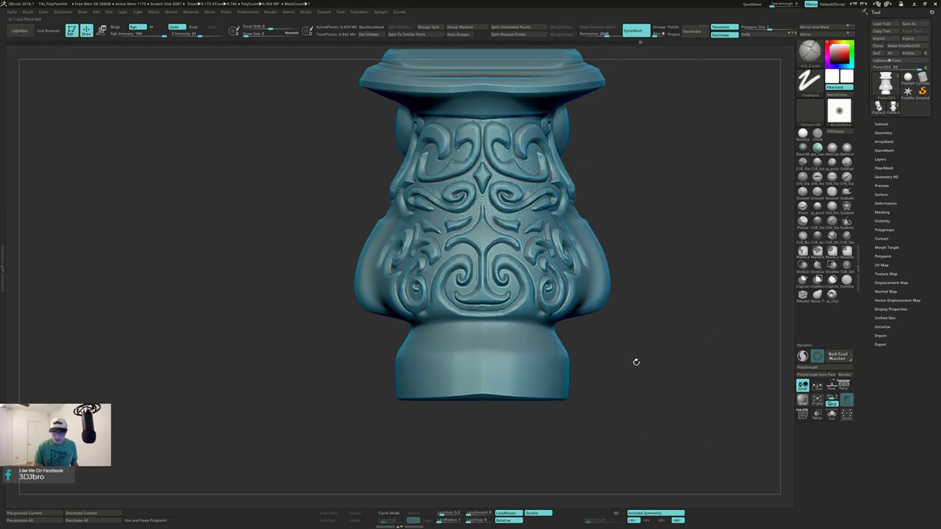
mouse_move(638, 327)
mouse_down()
mouse_move(656, 326)
mouse_move(635, 370)
mouse_move(644, 362)
mouse_move(636, 313)
mouse_up()
click(817, 149)
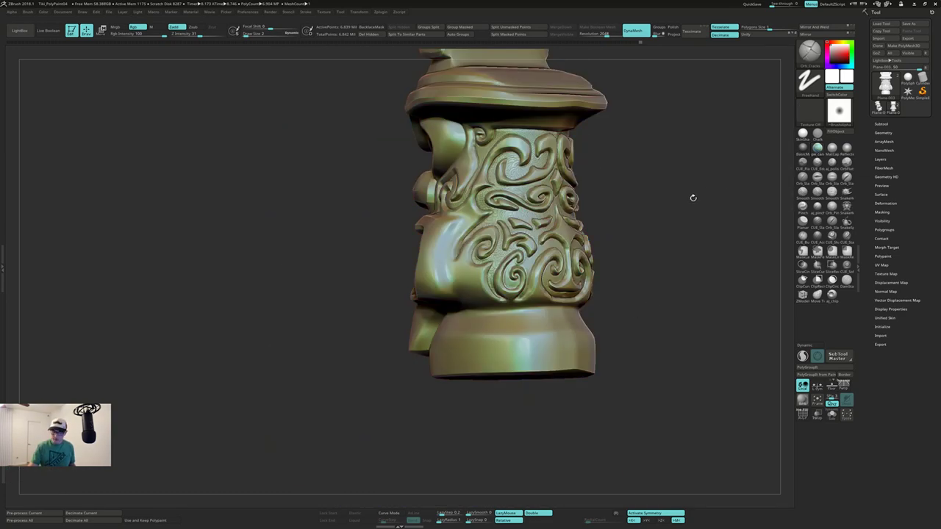
alt+drag(671, 202, 621, 239)
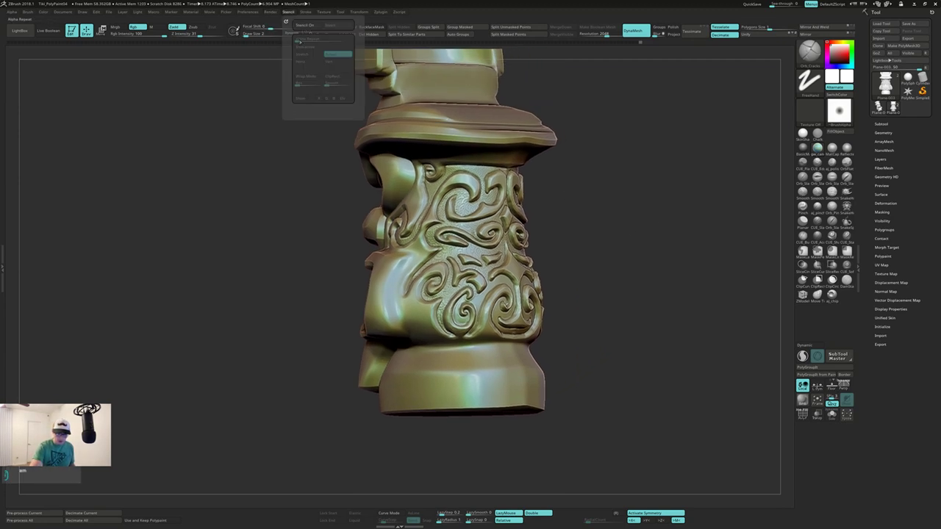
click(270, 12)
click(283, 40)
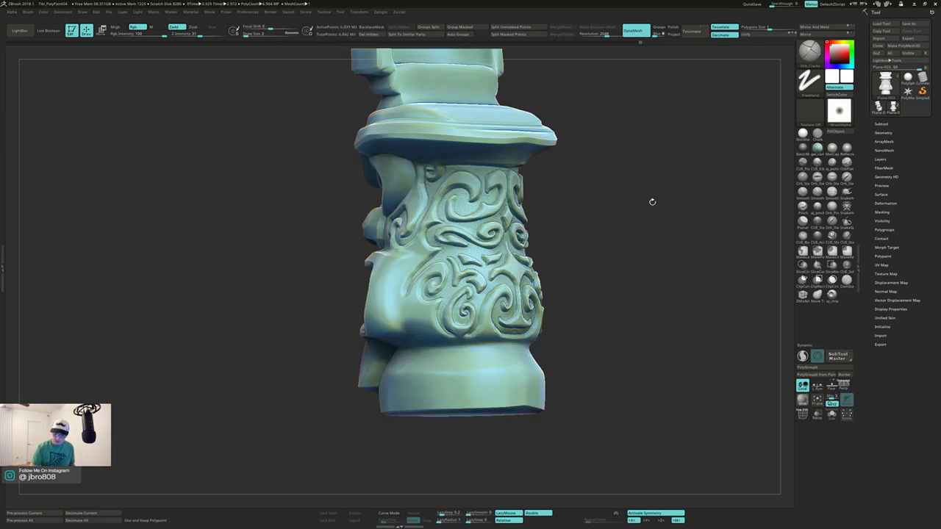
drag(649, 199, 638, 230)
click(271, 12)
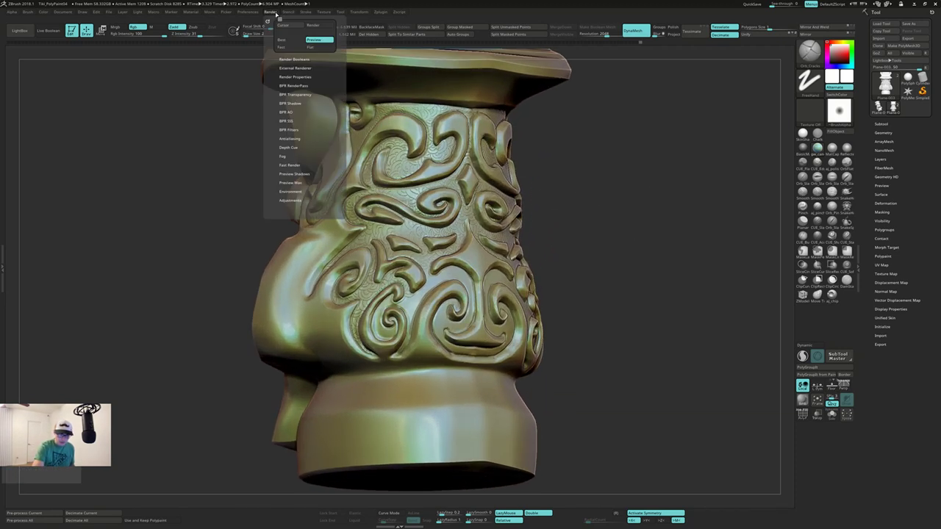
click(286, 41)
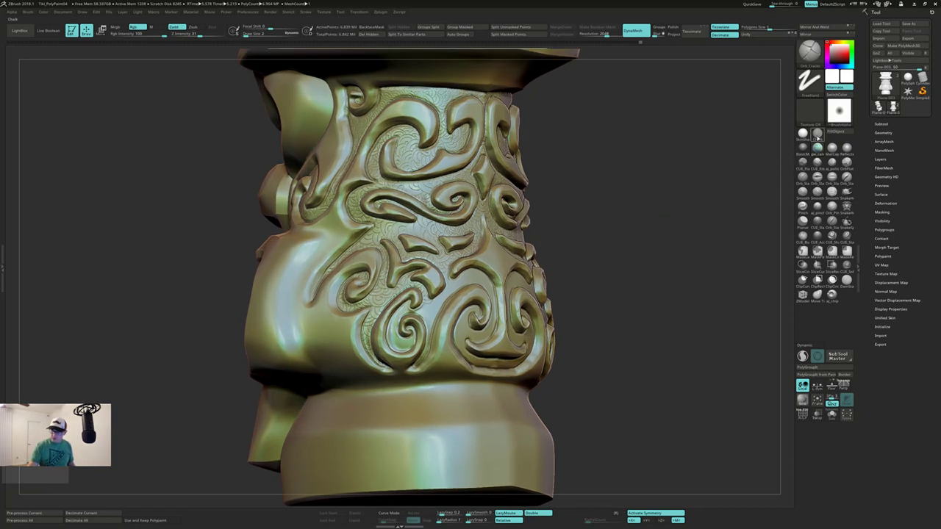
Step: Replace the Chalk material on the model with the mah_dirty_blue matcap
click(819, 135)
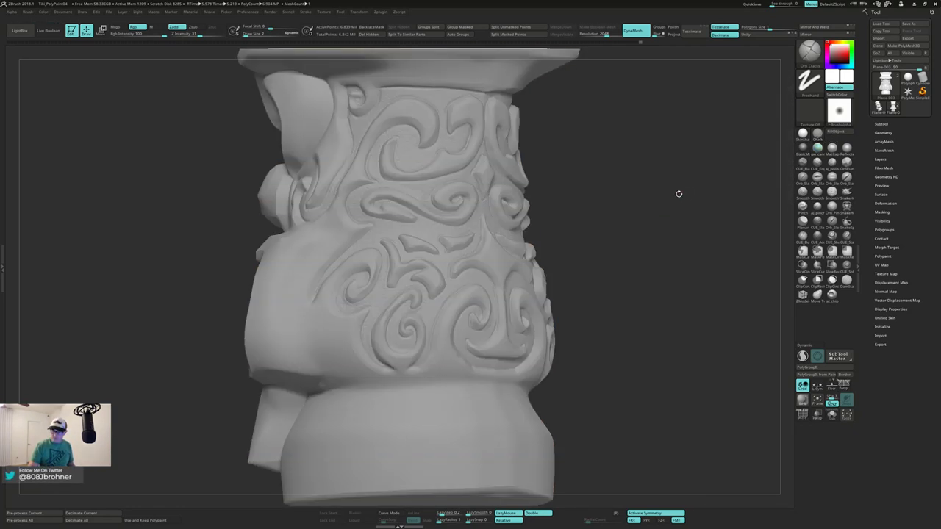
key(space)
click(665, 260)
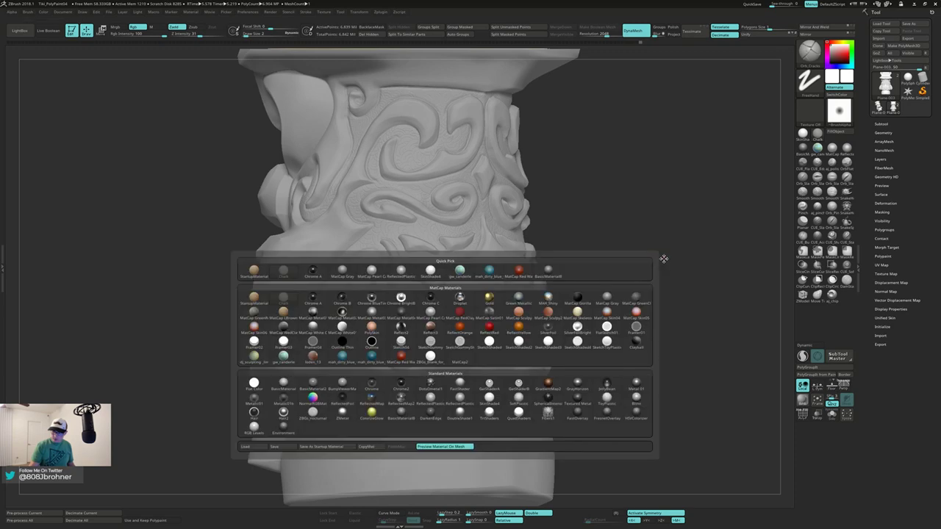
click(376, 360)
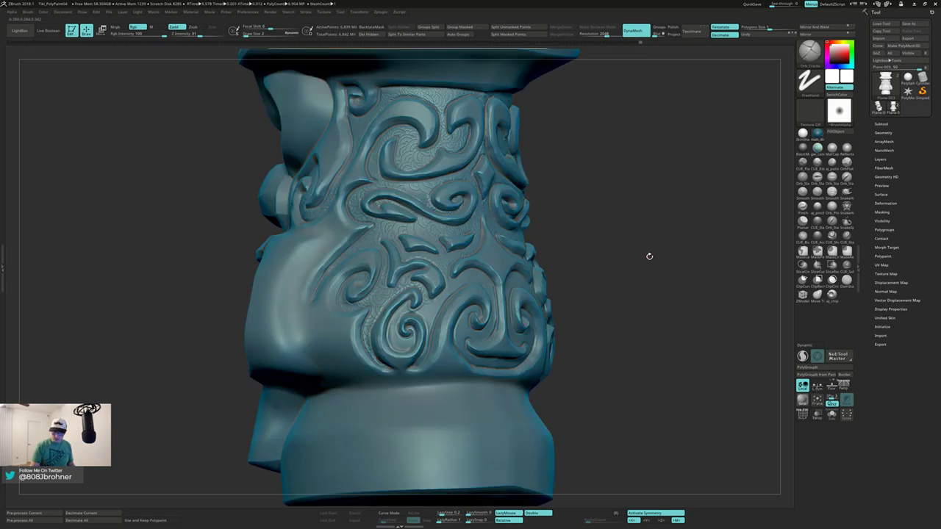
Step: Sculpt small overlapping scale lines inside the lower side spiral ornament, with symmetry active
alt+drag(643, 263, 539, 257)
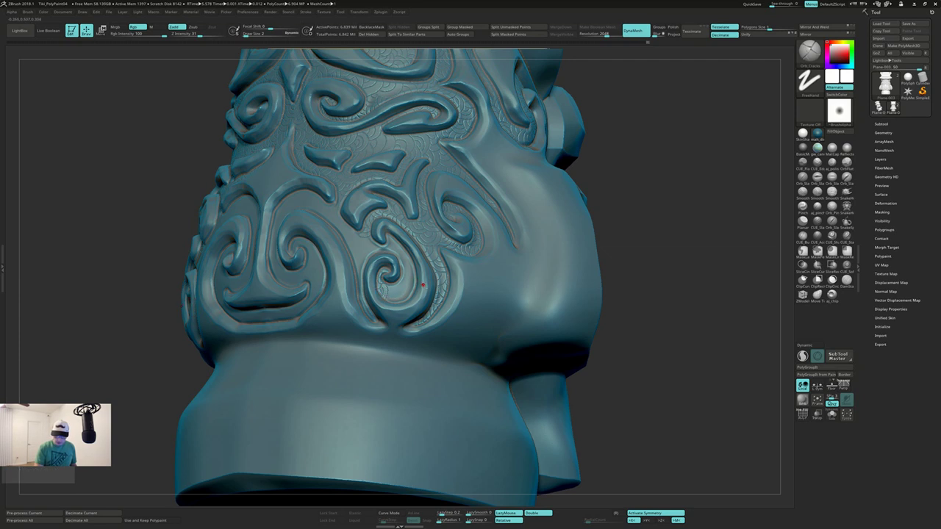
ctrl+right_drag(423, 284, 425, 330)
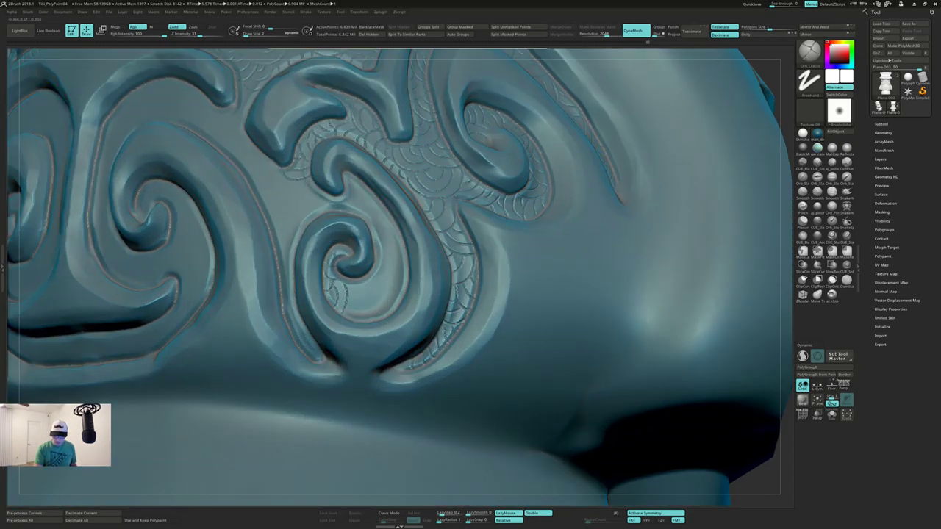
ctrl+right_drag(450, 373, 400, 297)
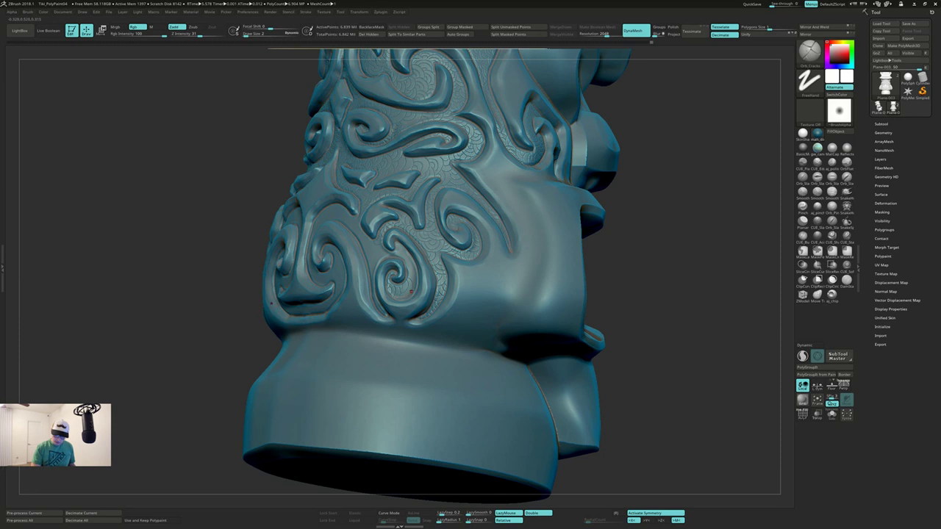
mouse_move(440, 278)
right_down()
mouse_move(414, 276)
mouse_move(454, 273)
mouse_move(454, 295)
mouse_move(431, 294)
right_up()
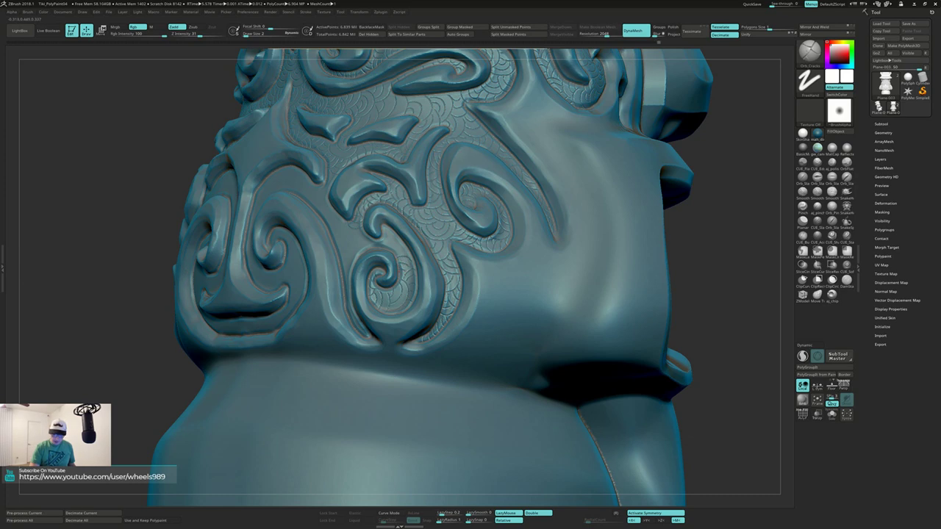
Step: Fill the recessed background between the side spiral and the central curled motif with overlapping scale lines
right_drag(411, 255, 435, 257)
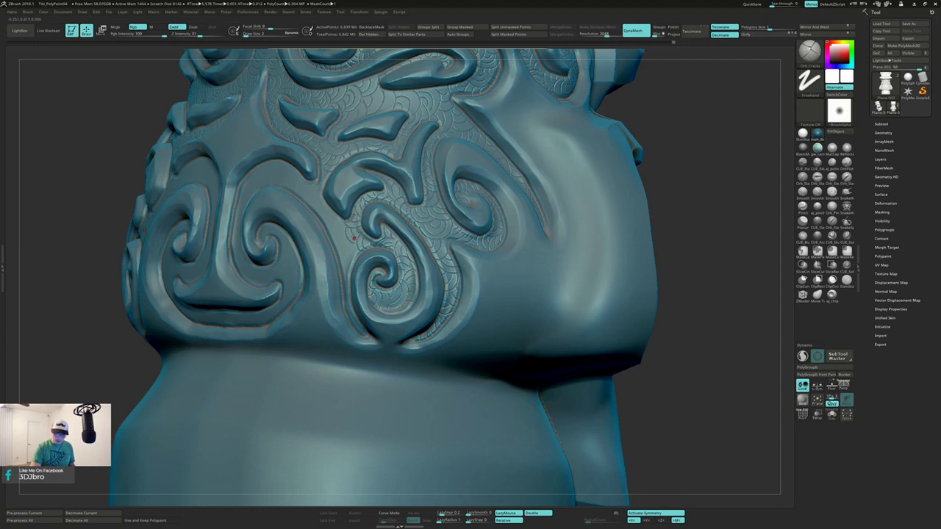
right_drag(353, 360, 373, 317)
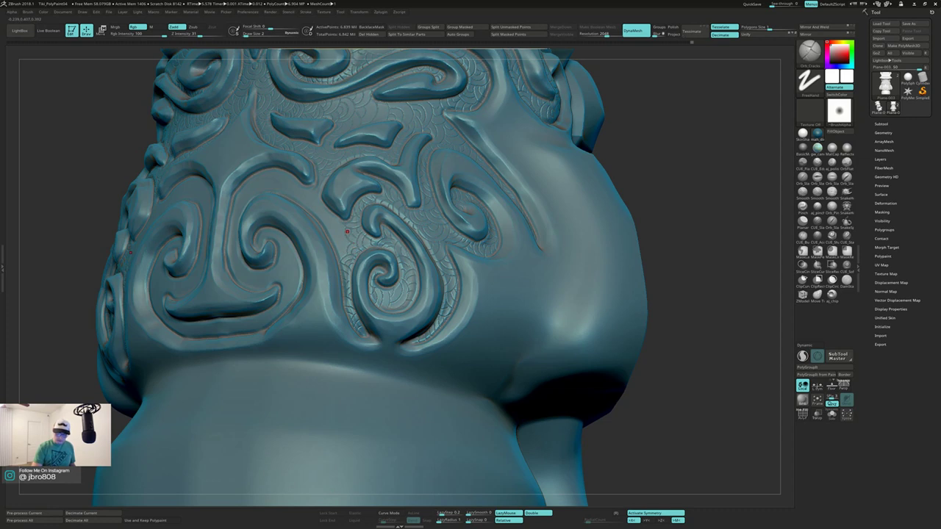
right_drag(347, 232, 338, 253)
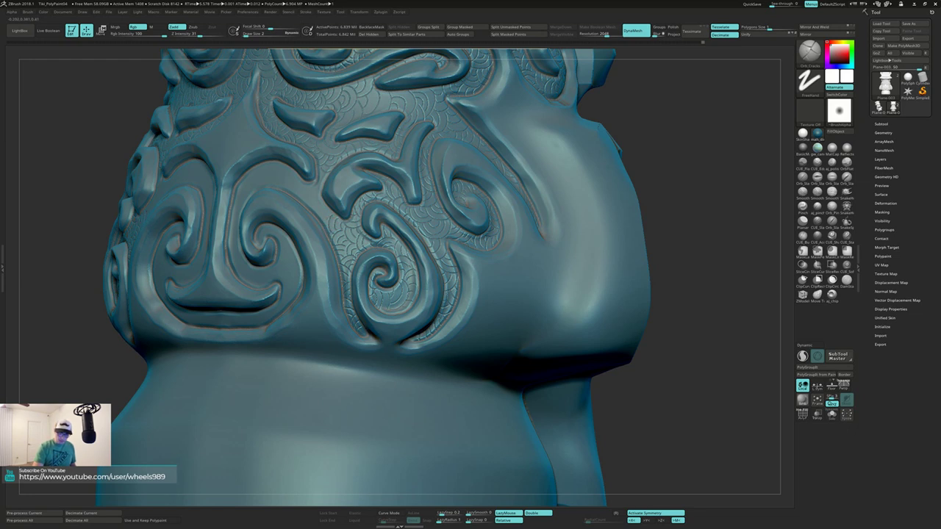
right_drag(269, 223, 320, 221)
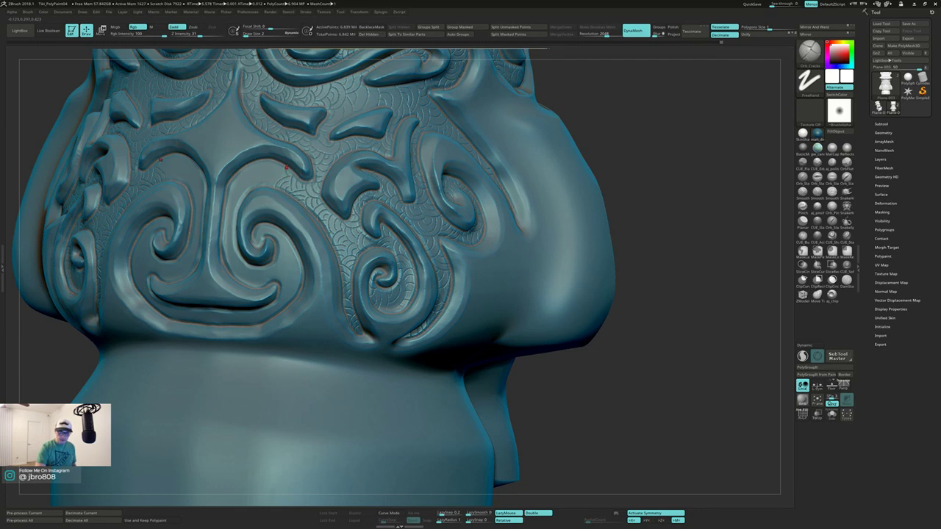
Step: Sculpt scale lines beneath the central motif's curved arms and down along both sides of its stem
right_drag(287, 168, 309, 172)
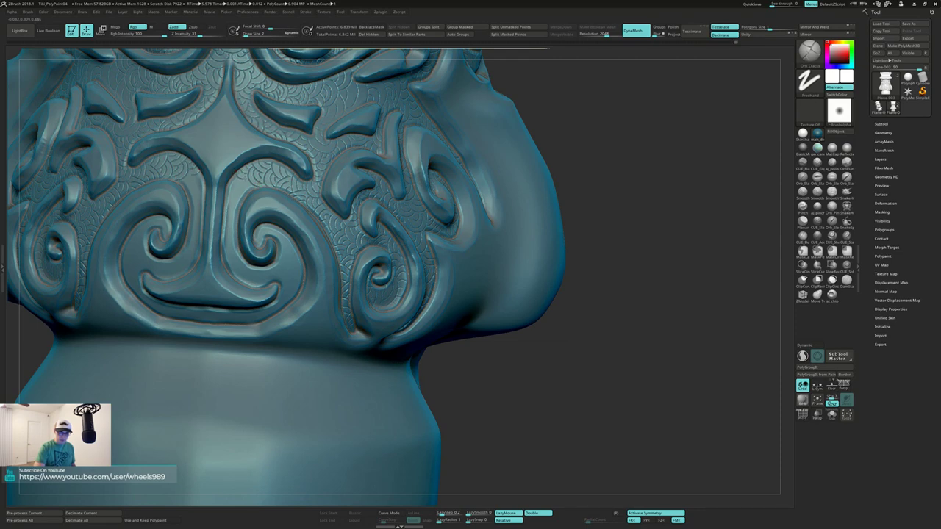
mouse_move(280, 279)
right_down()
mouse_move(236, 279)
mouse_move(269, 279)
right_up()
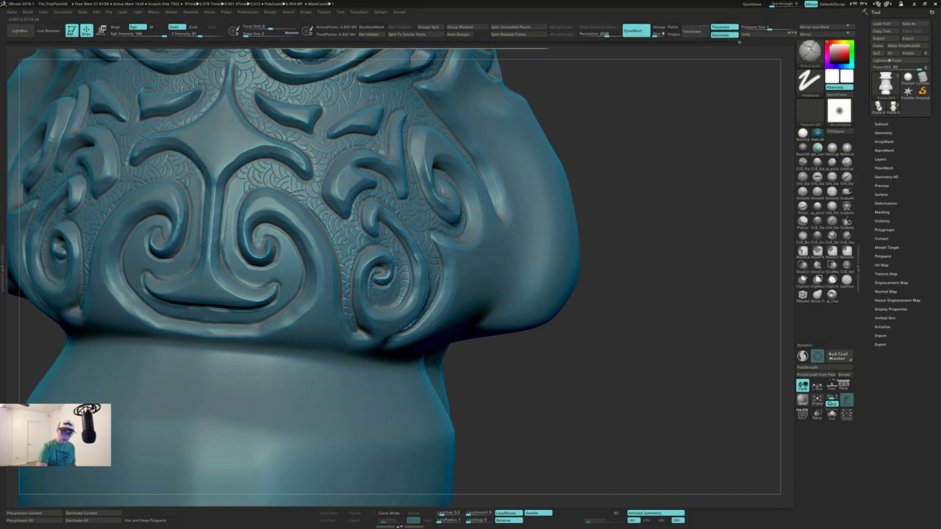
right_drag(245, 175, 267, 179)
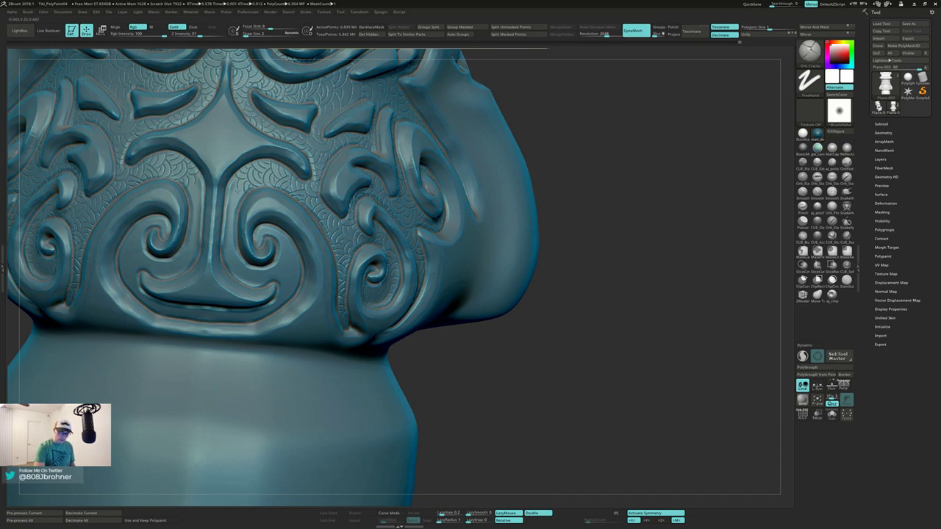
right_drag(231, 182, 193, 178)
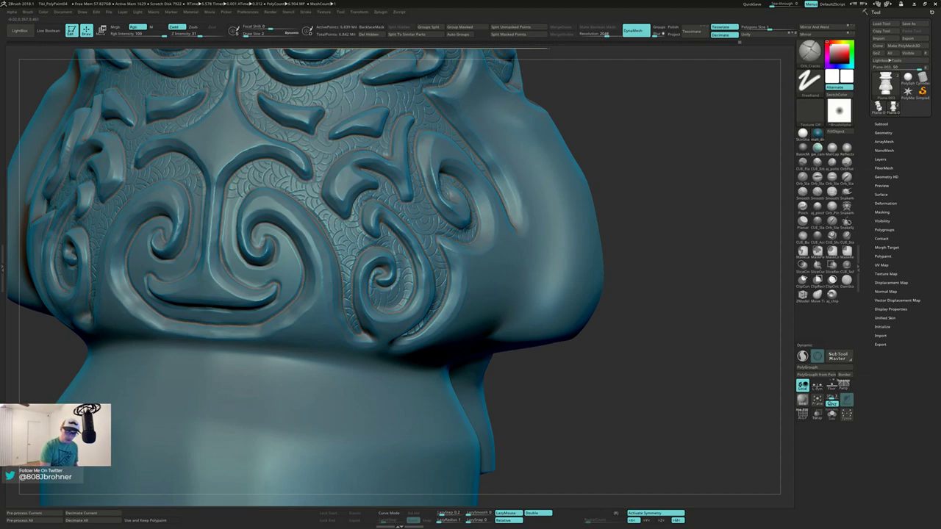
right_drag(249, 200, 234, 196)
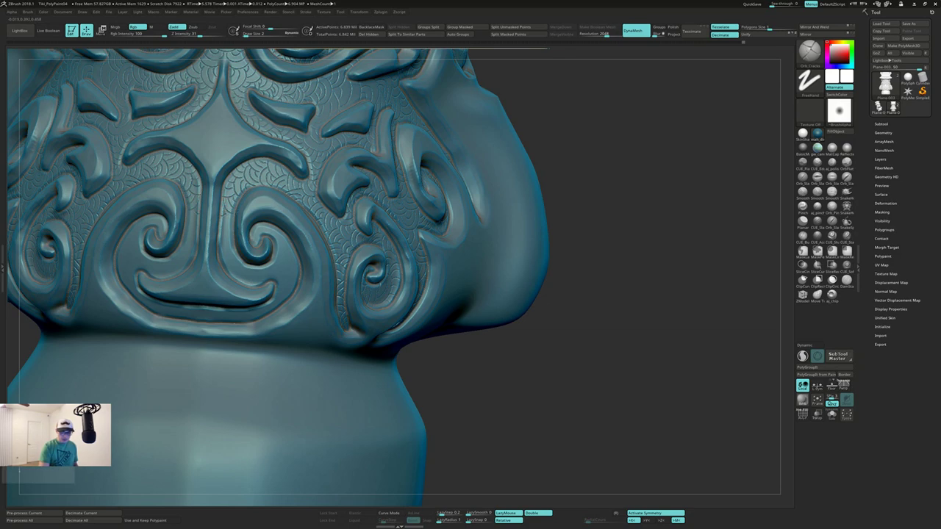
right_drag(230, 226, 219, 224)
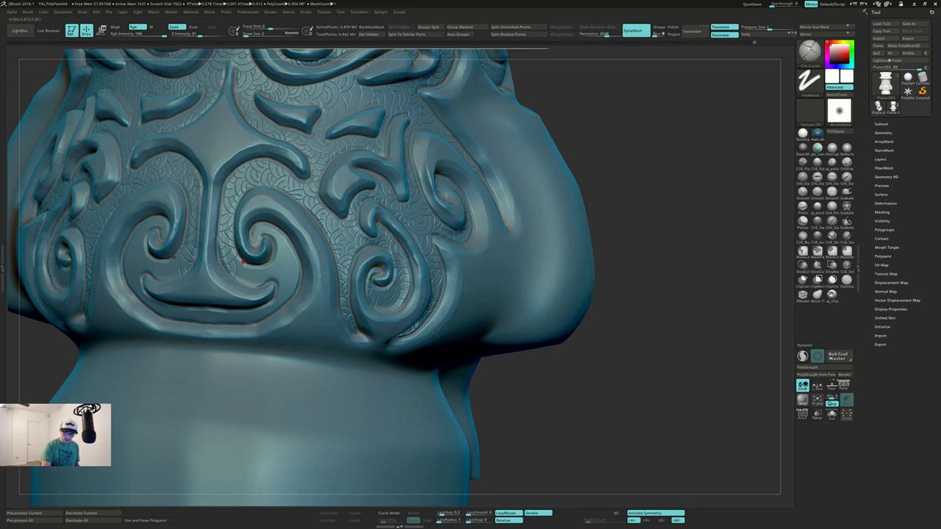
right_drag(244, 262, 250, 238)
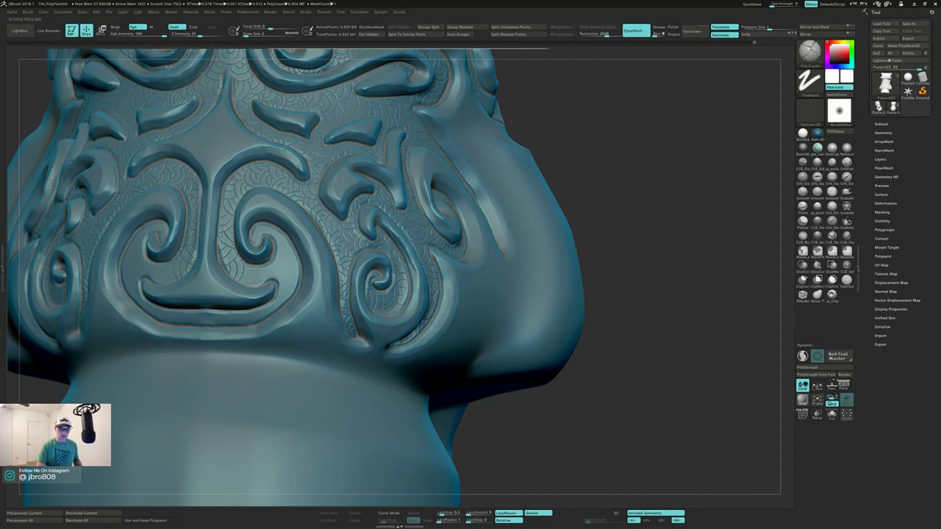
Step: Check the playback devices in the Windows Sound settings, move that window off the screen, and return to ZBrush
click(915, 4)
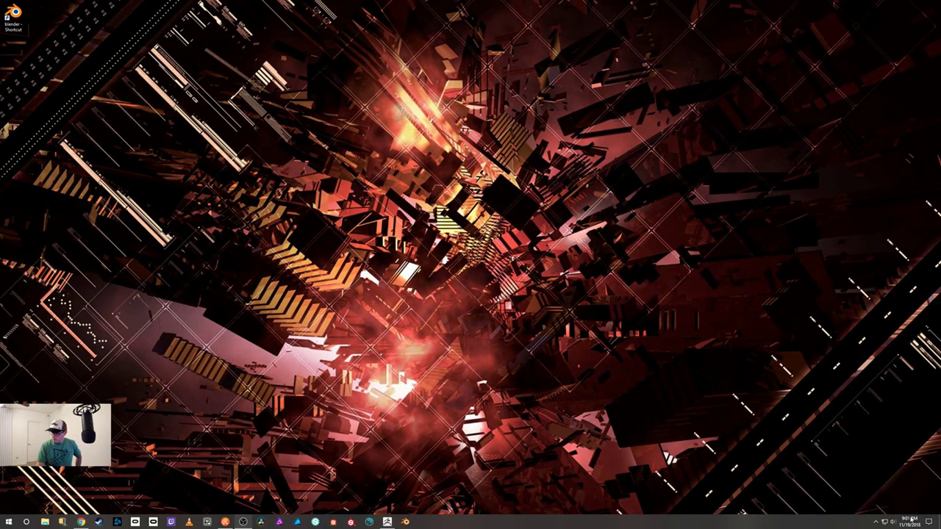
right_click(892, 521)
click(867, 500)
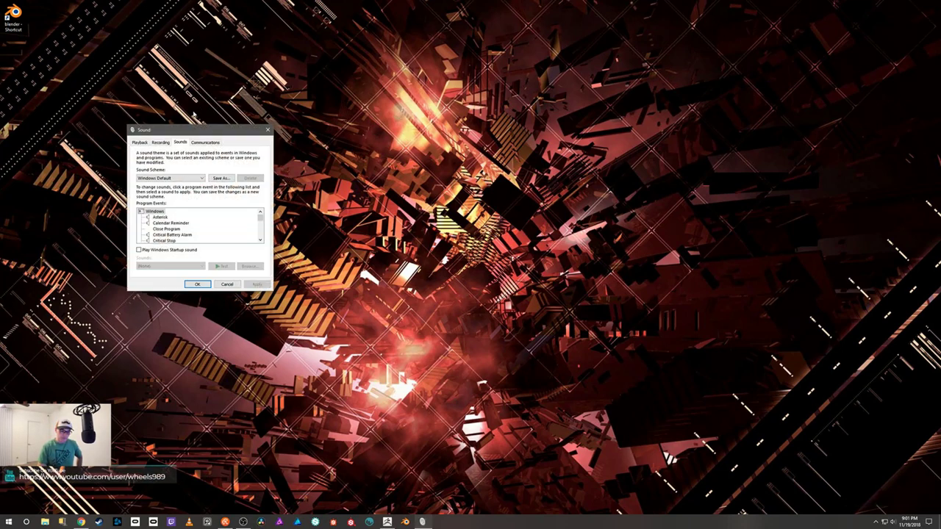
click(140, 142)
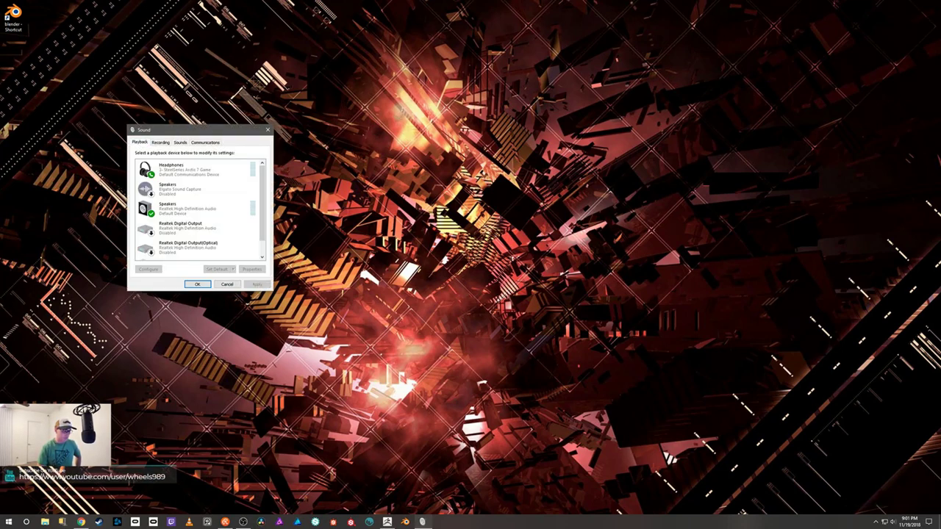
drag(188, 134, 0, 3)
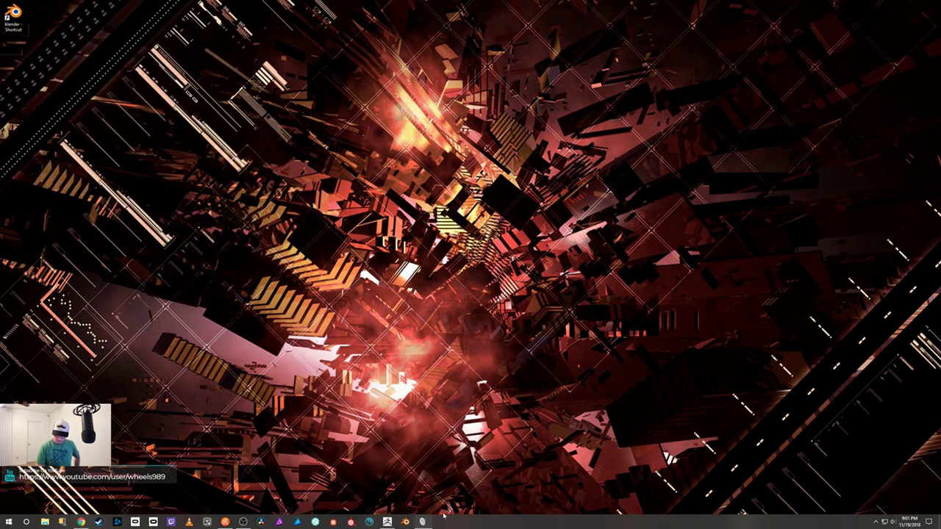
click(388, 521)
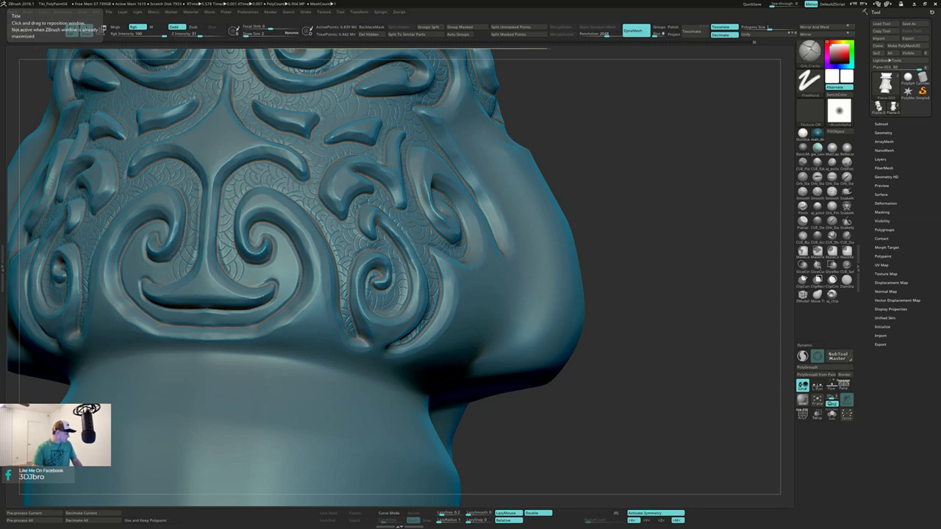
Step: Move the Elgato Game Capture HD installer prompt off the sculpting screen
key(super+i)
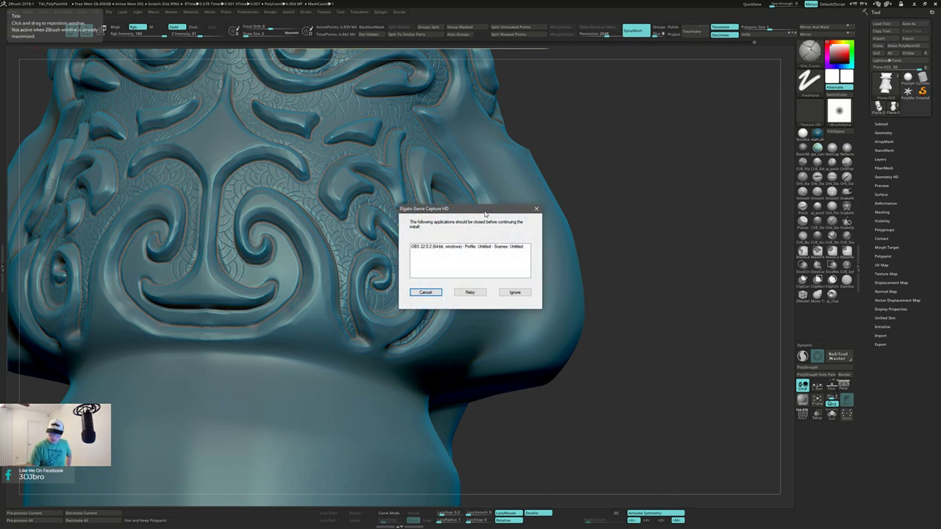
drag(485, 210, 0, 147)
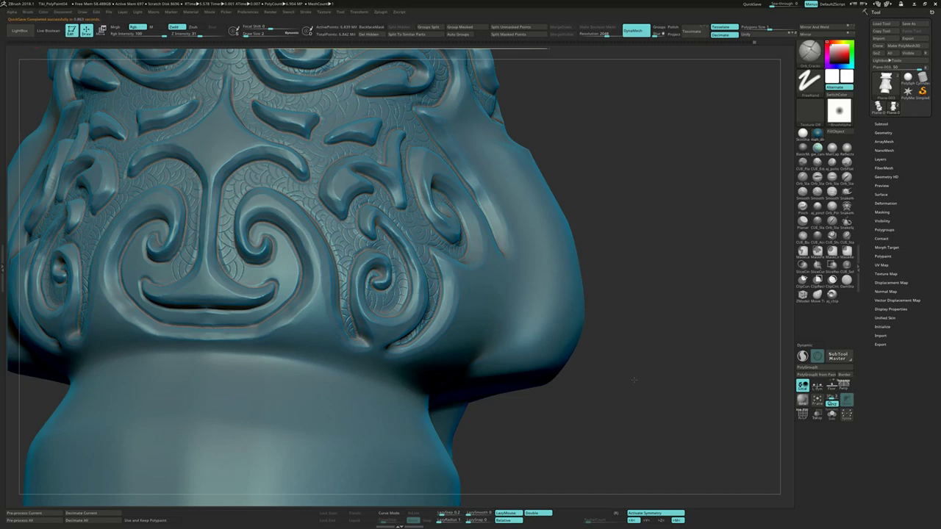
Step: Fill the recessed areas inside the central spirals, above the smile-shaped ornament, with symmetrical overlapping scale lines
mouse_move(634, 379)
mouse_down()
mouse_move(588, 371)
mouse_move(652, 364)
mouse_move(641, 373)
mouse_move(603, 348)
mouse_up()
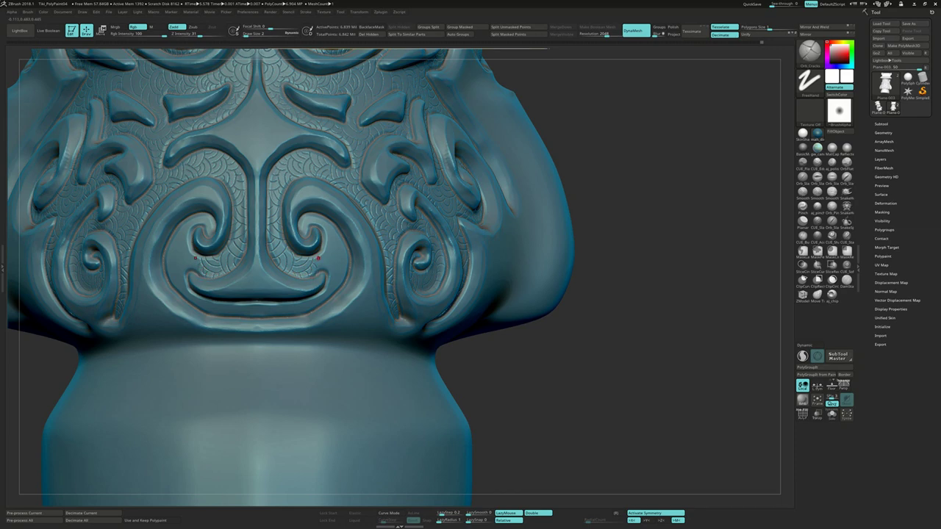
right_drag(360, 289, 323, 272)
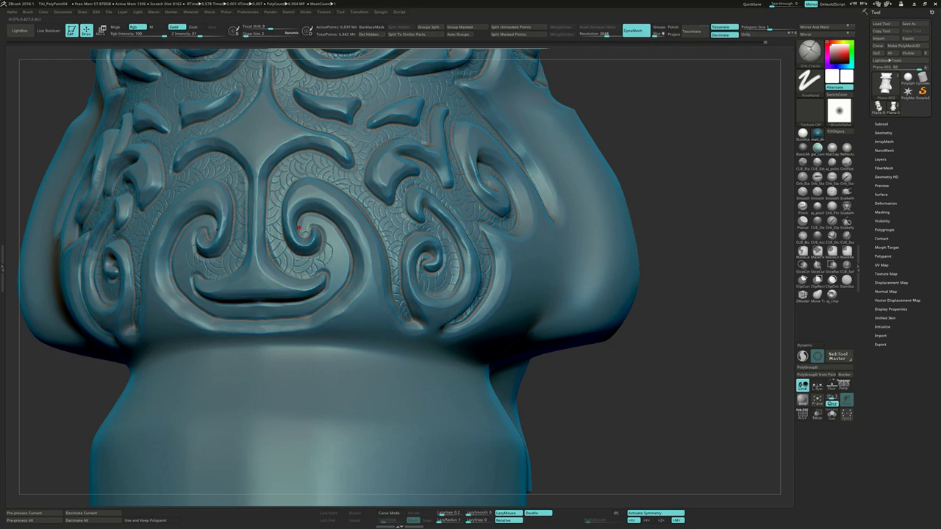
key(ctrl)
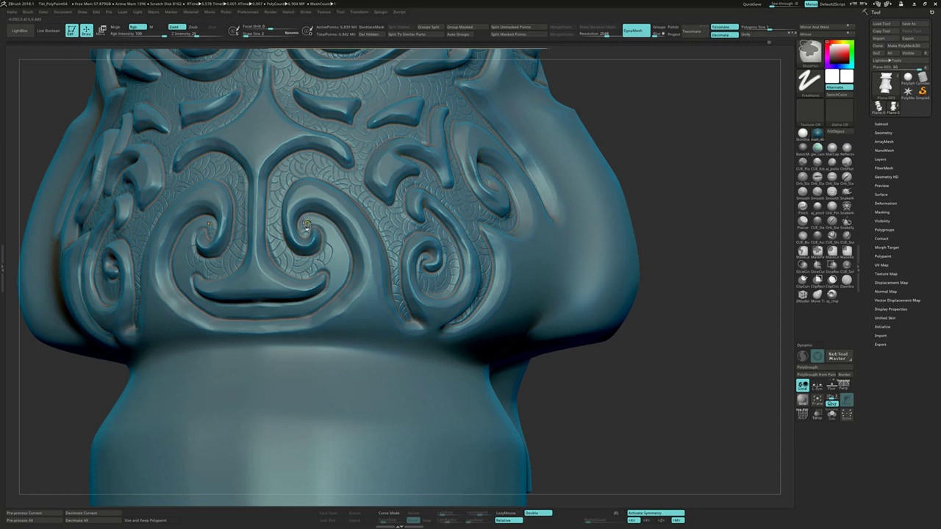
right_drag(305, 226, 329, 224)
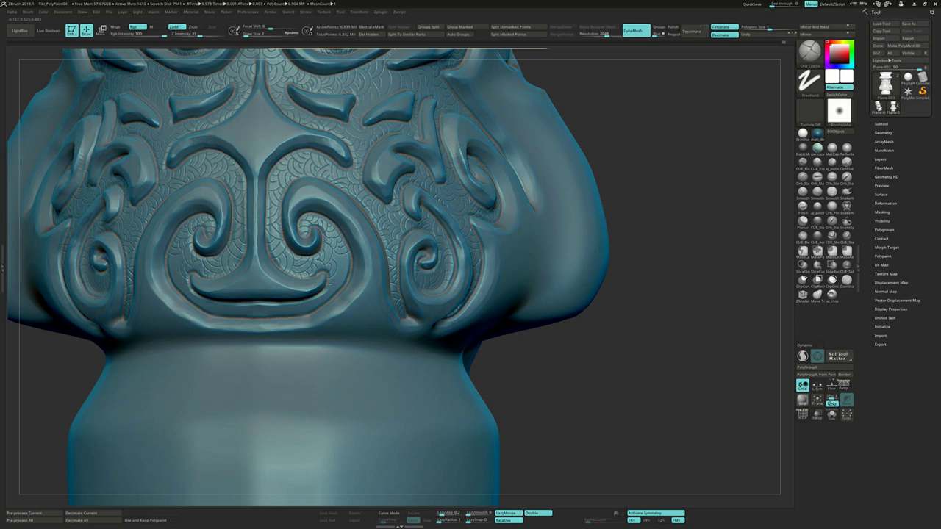
Step: Fill the narrow recess beneath the smile-shaped ornament with symmetrical overlapping scale lines
key(ctrl)
right_drag(331, 283, 291, 255)
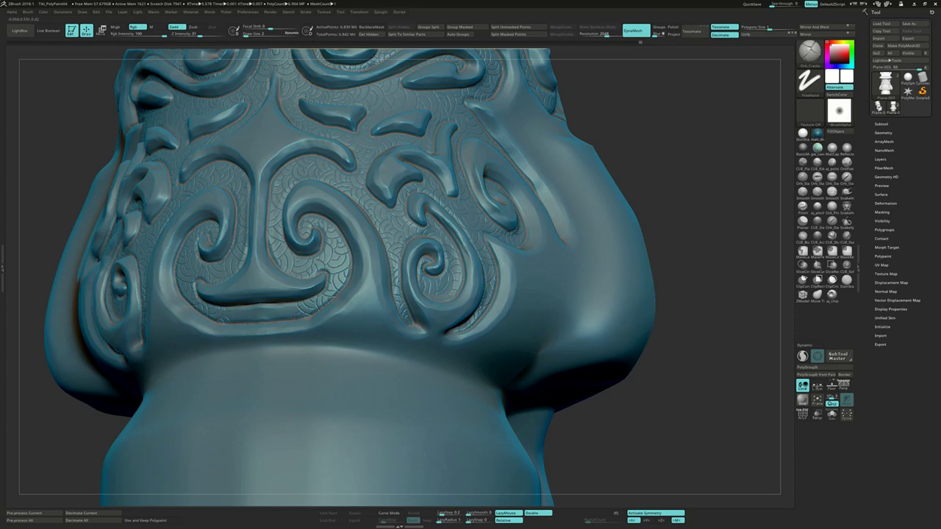
right_drag(229, 314, 258, 306)
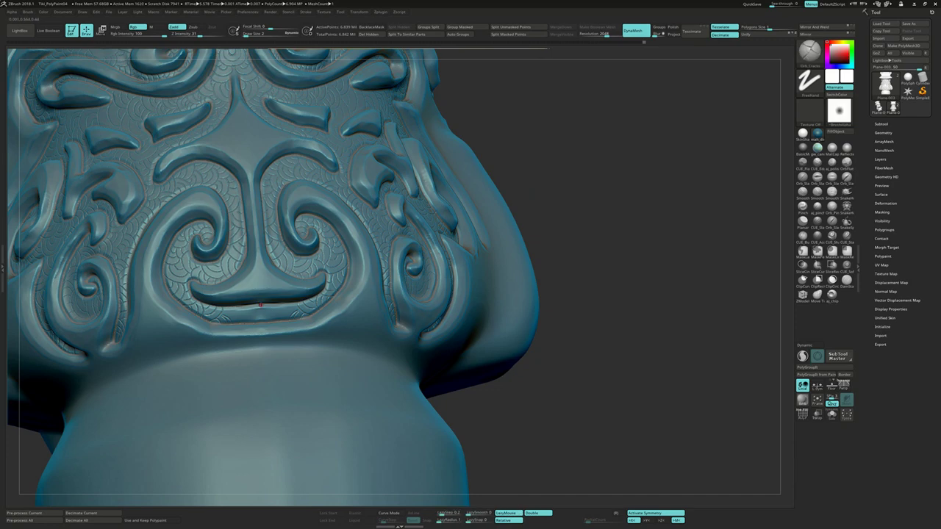
shift+drag(263, 307, 264, 309)
right_drag(265, 309, 249, 300)
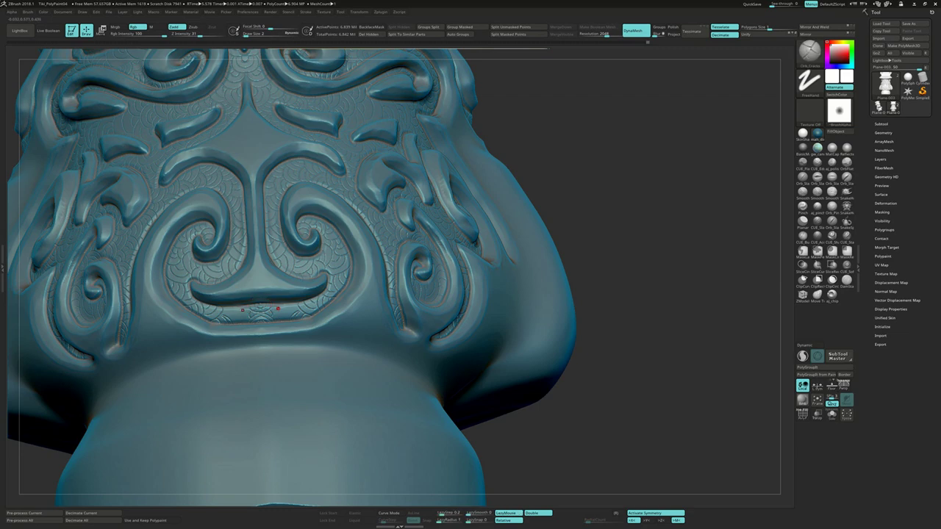
right_drag(278, 308, 275, 319)
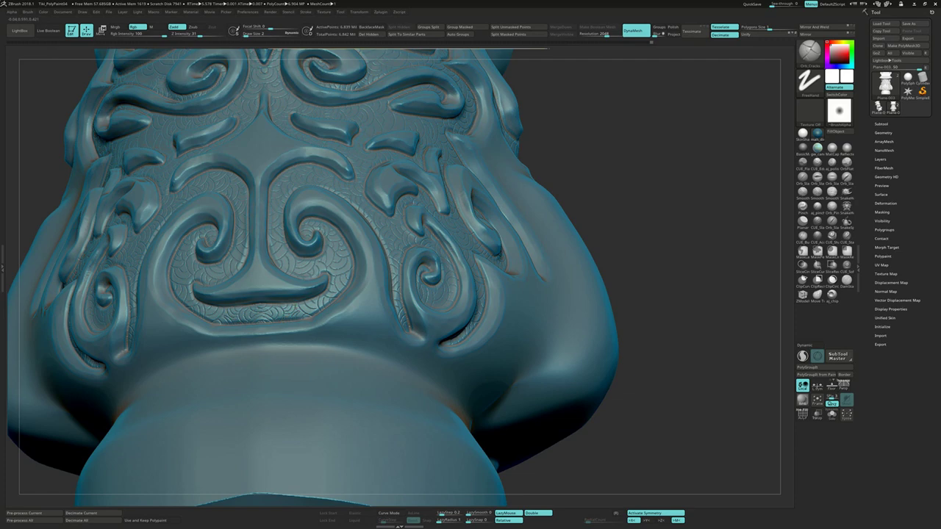
Step: Examine the whole tiki from the side, back and front, checking the carved ornament, brow, eyes and open mouth
mouse_move(302, 287)
right_down()
mouse_move(355, 292)
mouse_move(324, 246)
mouse_move(365, 241)
right_up()
mouse_move(355, 367)
right_down()
mouse_move(422, 213)
mouse_move(423, 228)
mouse_move(416, 220)
right_up()
mouse_move(434, 252)
alt+right_down()
mouse_move(454, 294)
mouse_move(516, 285)
mouse_move(496, 292)
mouse_move(494, 283)
mouse_move(489, 309)
mouse_move(502, 275)
alt+right_up()
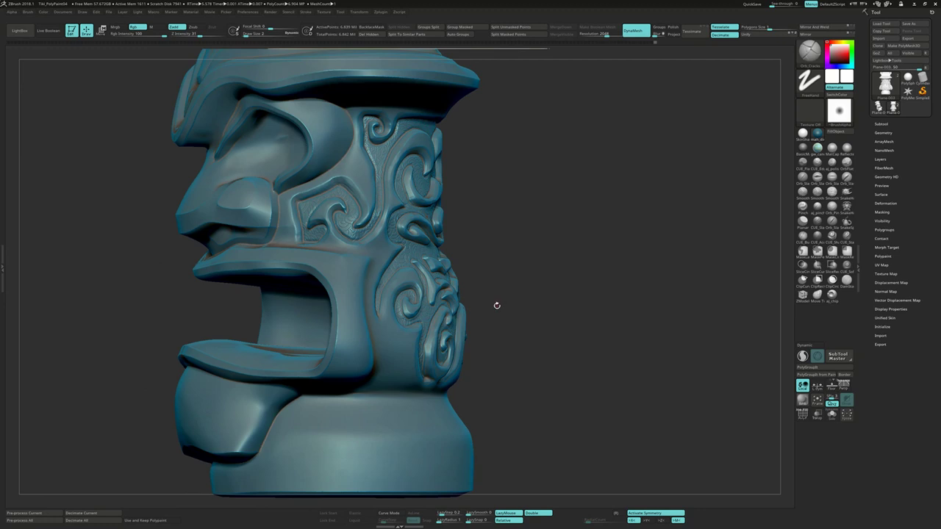
mouse_move(544, 297)
right_down()
mouse_move(529, 321)
mouse_move(529, 308)
right_up()
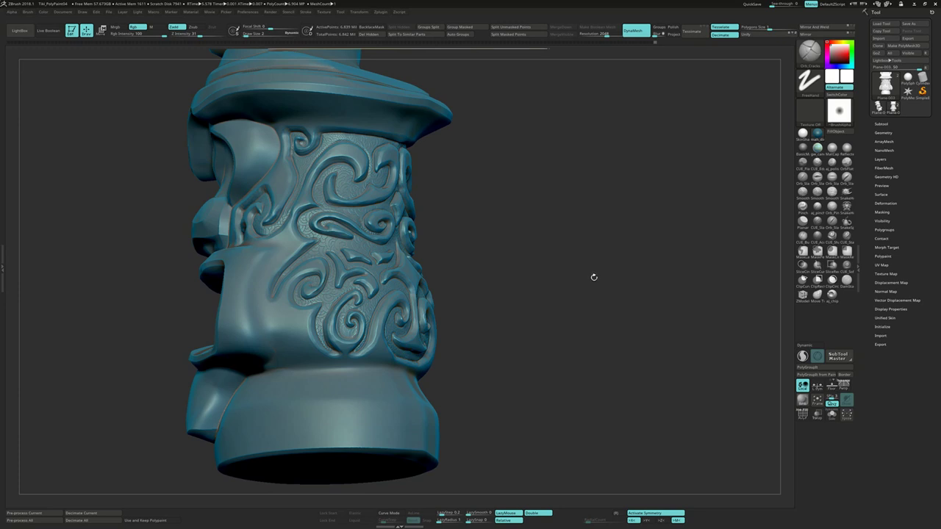
mouse_move(593, 278)
right_down()
mouse_move(594, 288)
mouse_move(580, 291)
mouse_move(590, 272)
mouse_move(589, 285)
mouse_move(604, 287)
mouse_move(588, 285)
mouse_move(598, 272)
mouse_move(590, 290)
right_up()
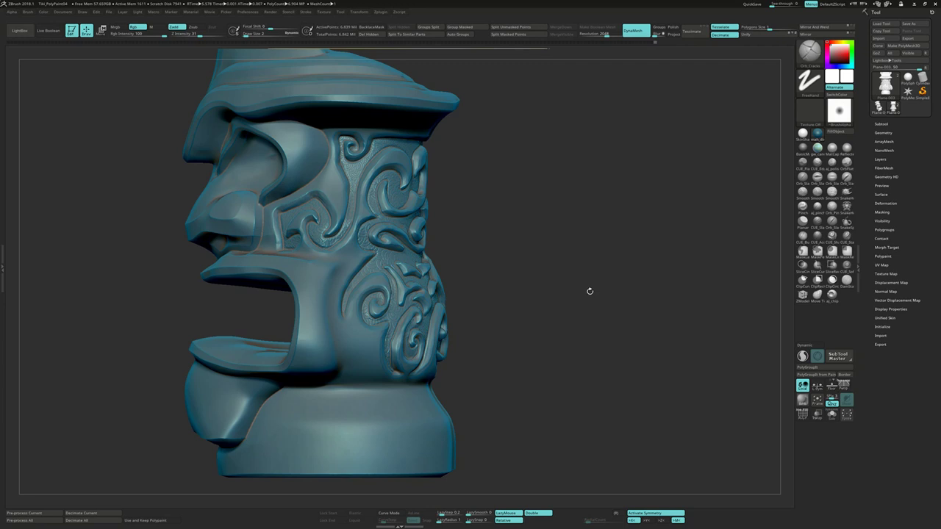
drag(590, 292, 620, 288)
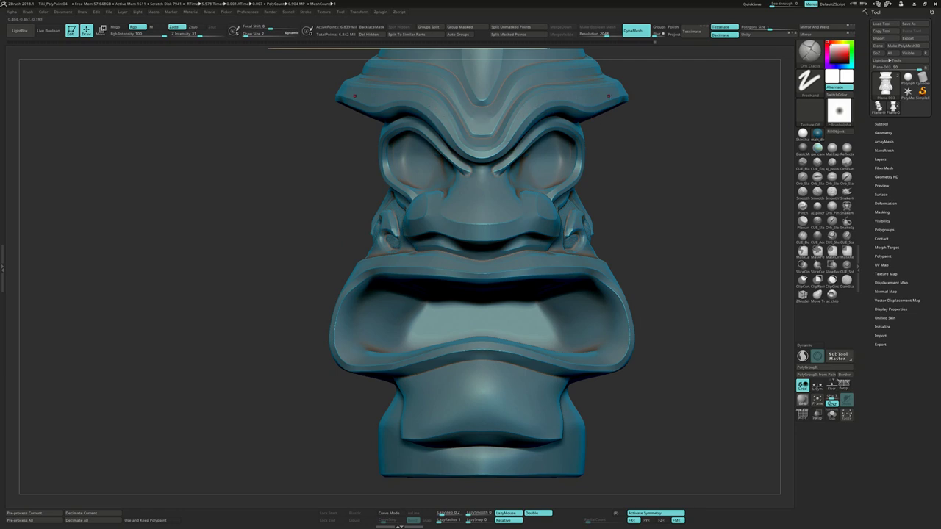
right_drag(354, 96, 601, 93)
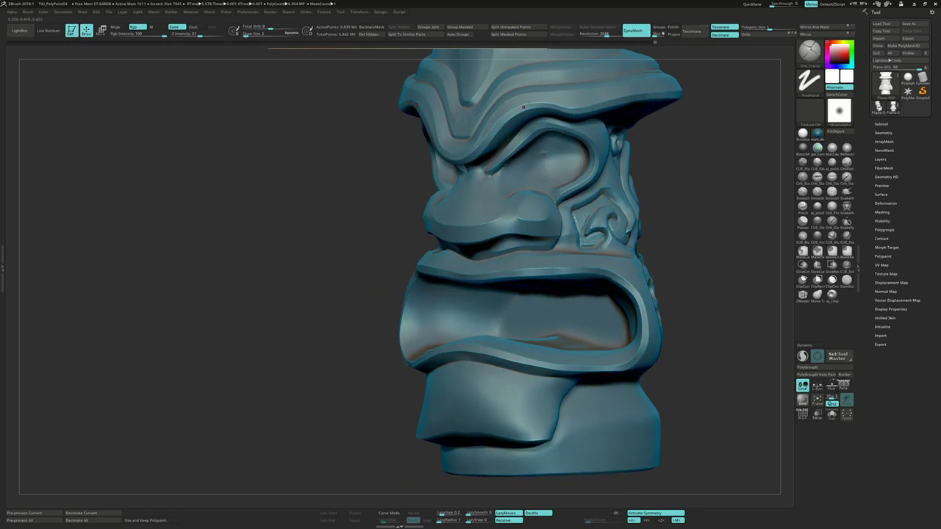
right_drag(416, 106, 542, 127)
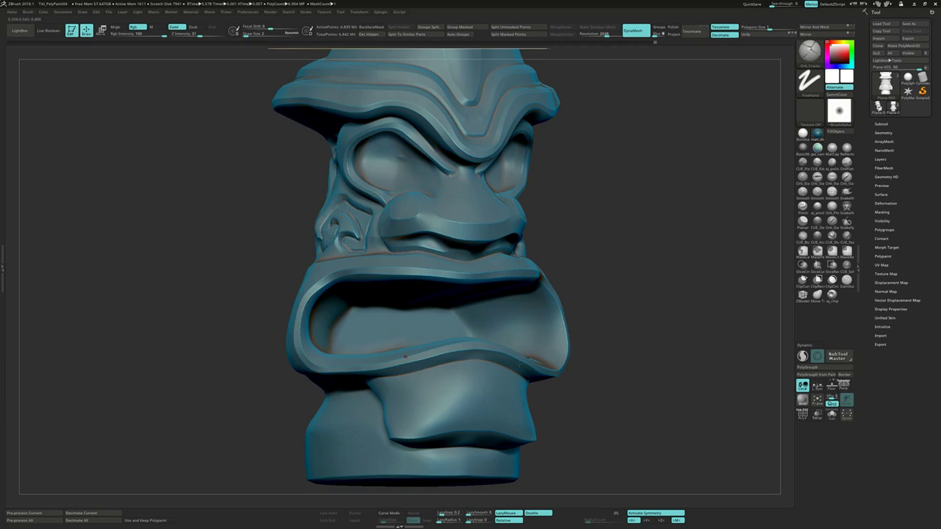
mouse_move(694, 345)
shift+right_down()
mouse_move(507, 306)
mouse_move(496, 190)
mouse_move(474, 190)
mouse_move(580, 194)
shift+right_up()
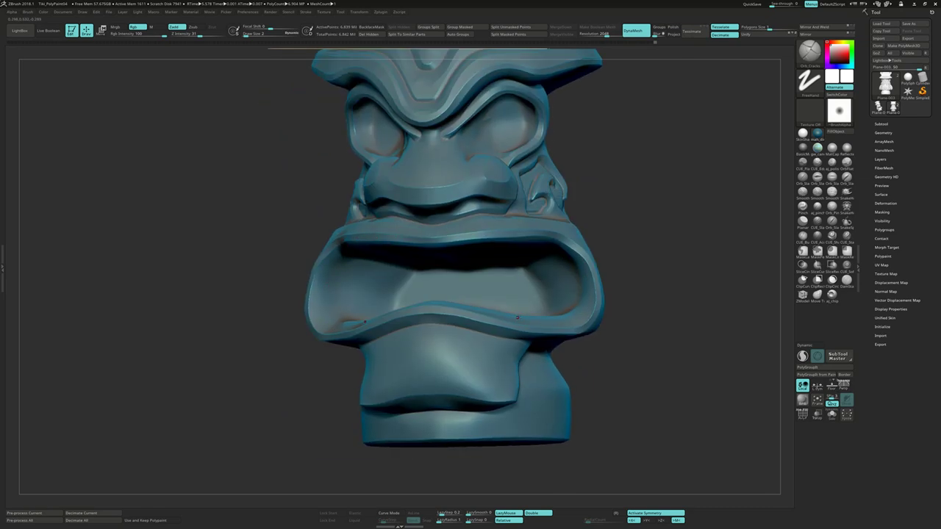
mouse_move(517, 317)
right_down()
mouse_move(623, 325)
mouse_move(624, 286)
mouse_move(603, 316)
right_up()
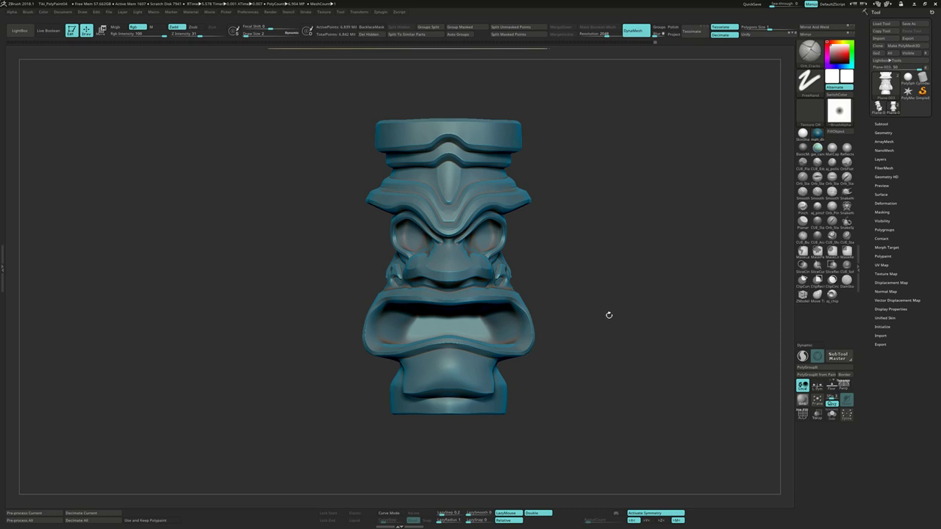
drag(609, 314, 606, 321)
mouse_move(607, 327)
mouse_down()
mouse_move(590, 326)
mouse_move(613, 312)
mouse_up()
alt+drag(605, 318, 568, 329)
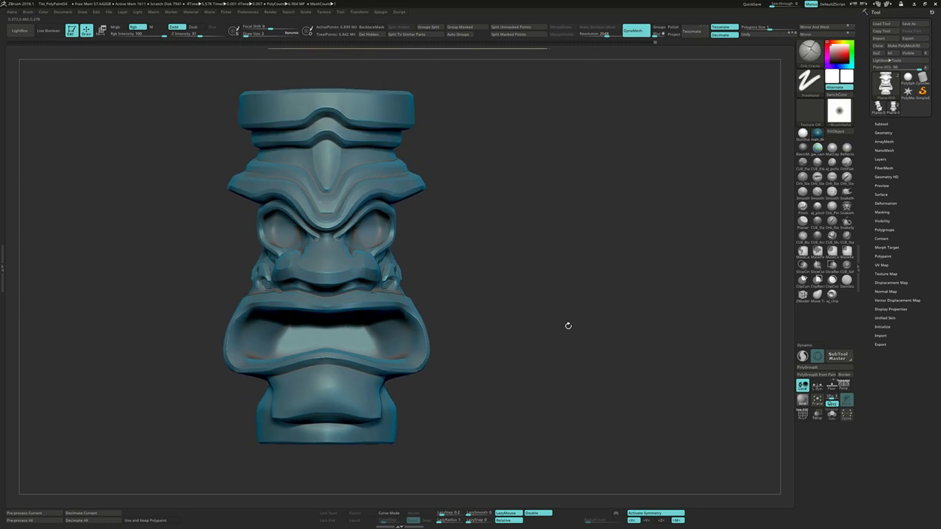
mouse_move(567, 326)
mouse_down()
mouse_move(558, 330)
mouse_move(558, 322)
mouse_move(555, 341)
mouse_move(569, 318)
mouse_move(567, 335)
mouse_move(580, 335)
mouse_move(559, 332)
mouse_move(556, 340)
mouse_up()
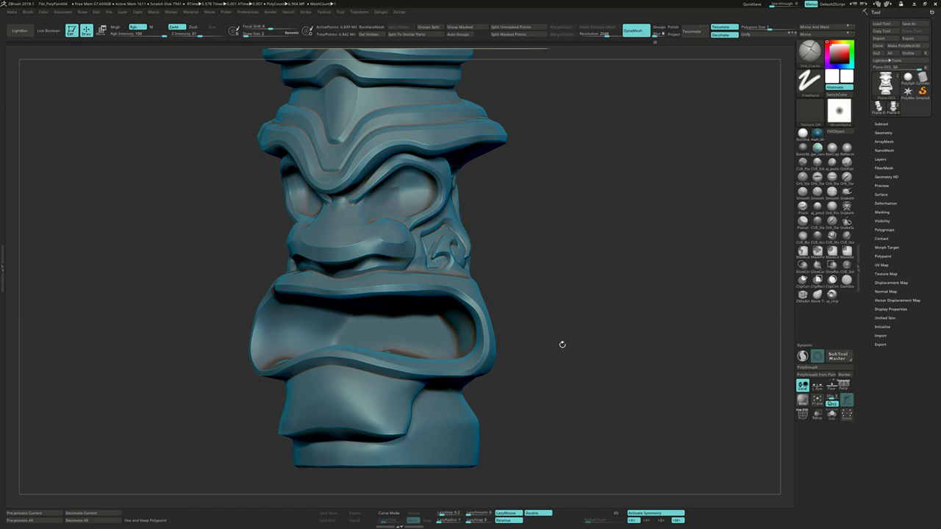
mouse_move(566, 338)
mouse_down()
mouse_move(562, 347)
mouse_move(568, 341)
mouse_up()
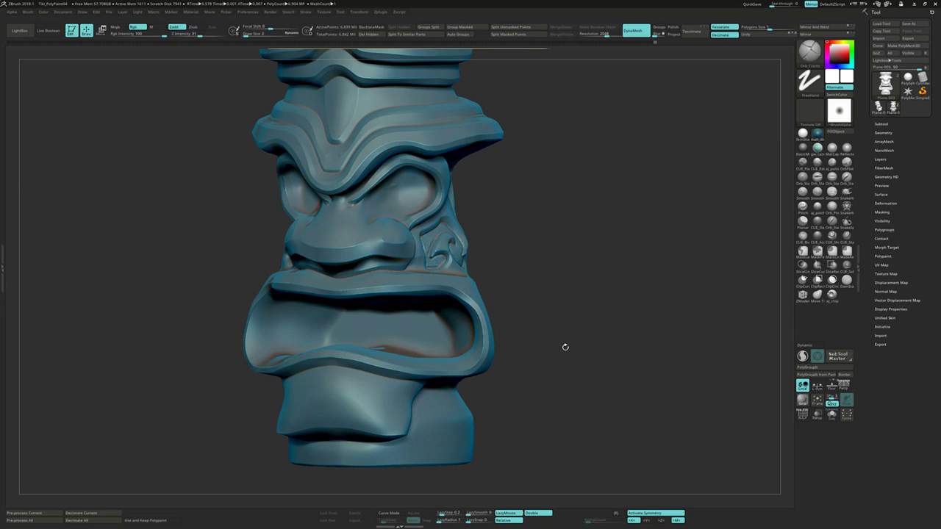
drag(565, 341, 572, 319)
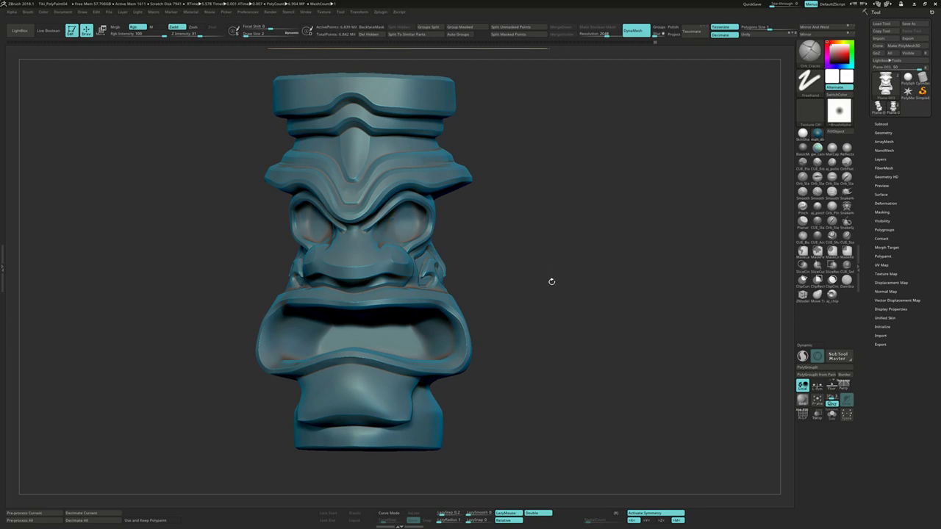
drag(551, 279, 552, 282)
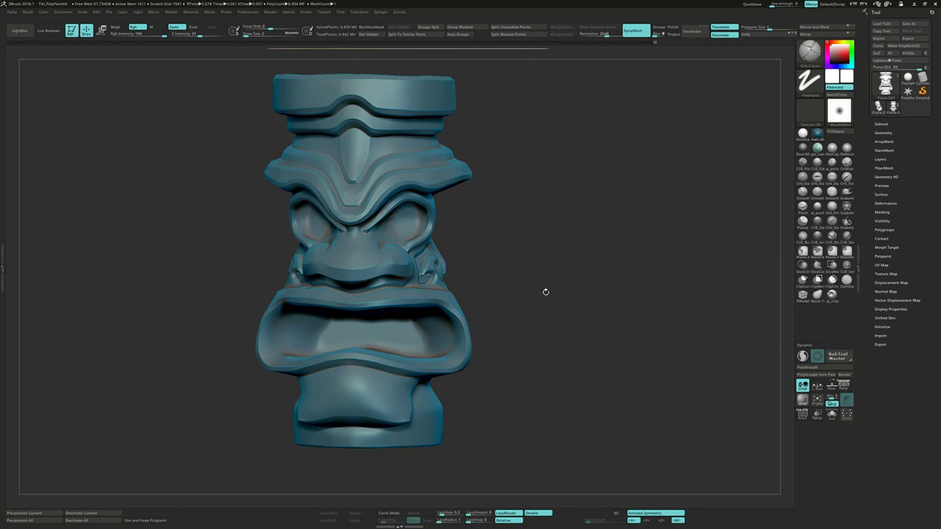
Step: Turn on perspective for the view of the tiki's ornamented back and side
drag(562, 280, 629, 305)
click(844, 385)
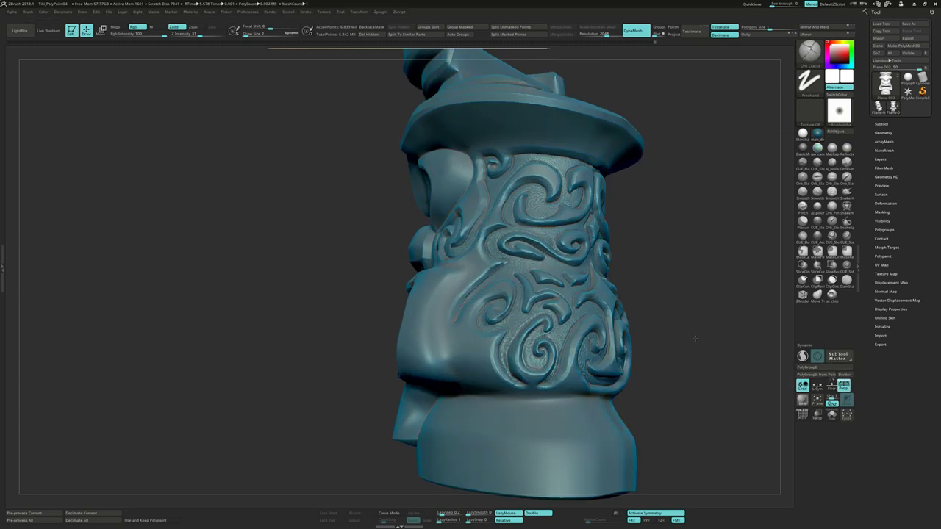
alt+drag(695, 339, 518, 210)
Step: Enable ambient occlusion in the render properties and render the ornamented back and side with the Best renderer
click(270, 13)
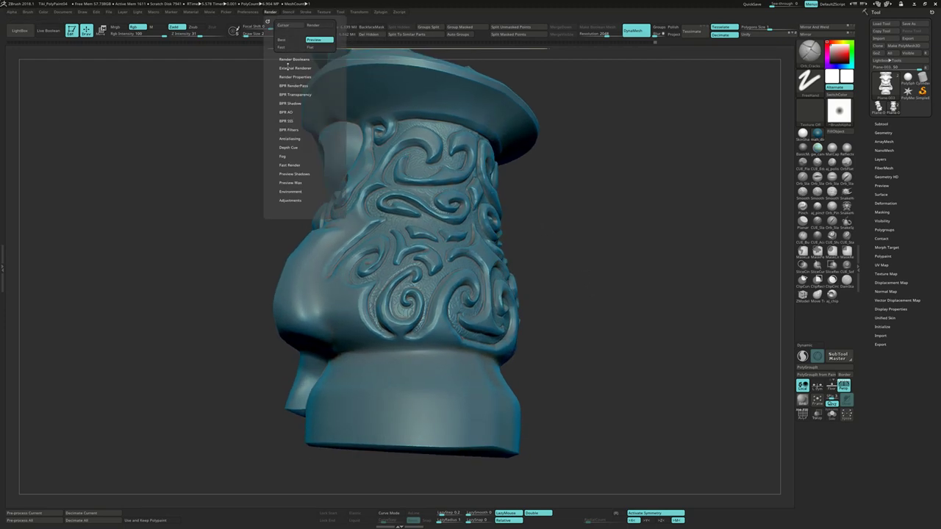
click(292, 75)
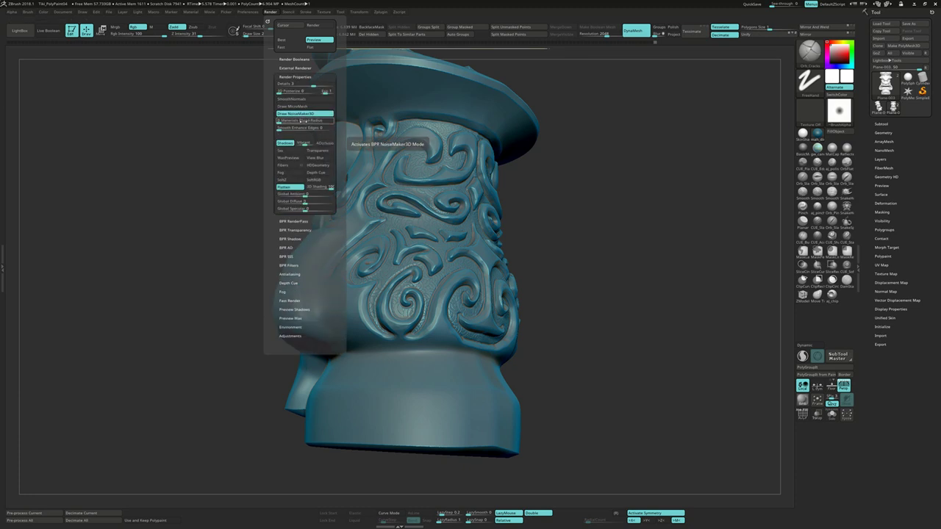
click(324, 144)
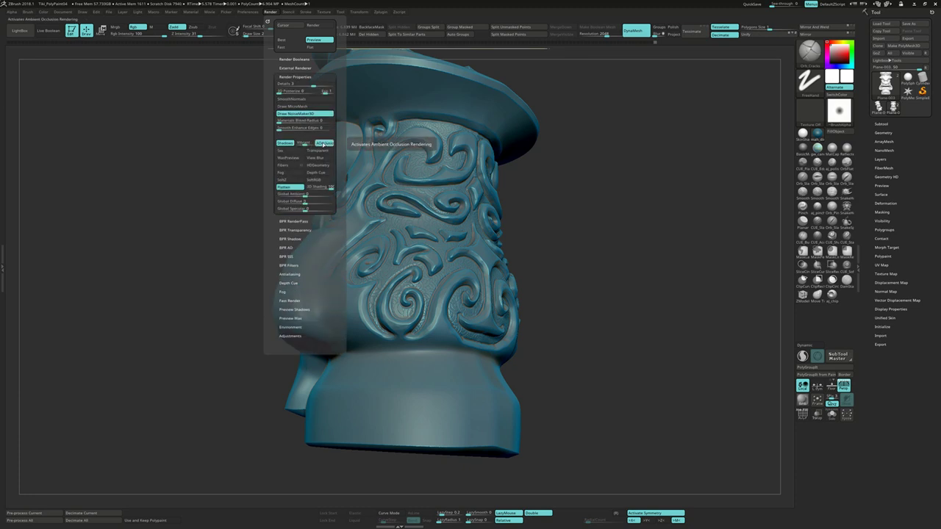
click(303, 43)
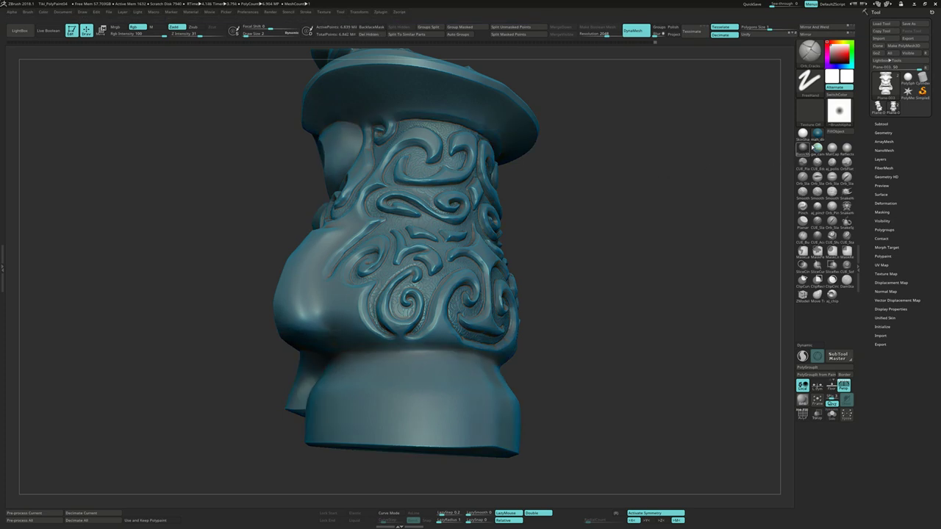
Step: Apply the pale green material and render the full back of the tiki straight on with the Best renderer
click(817, 149)
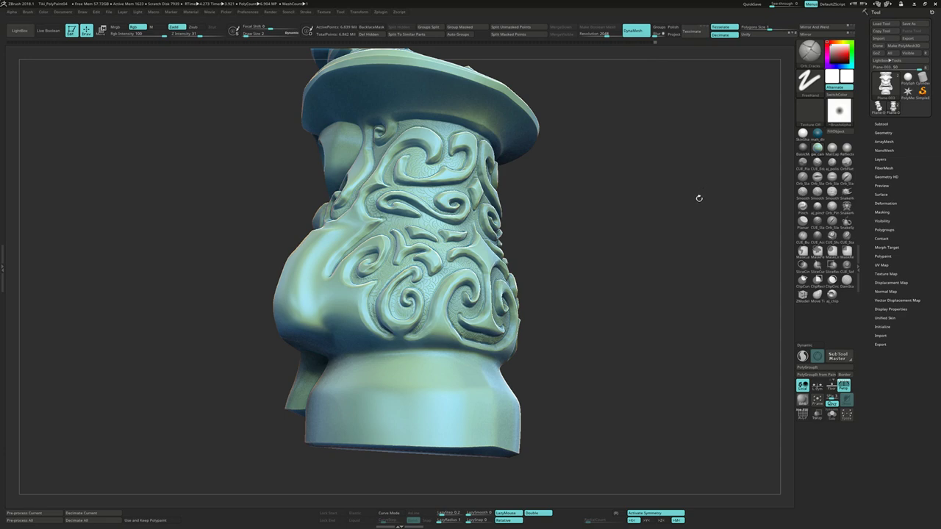
drag(697, 197, 667, 210)
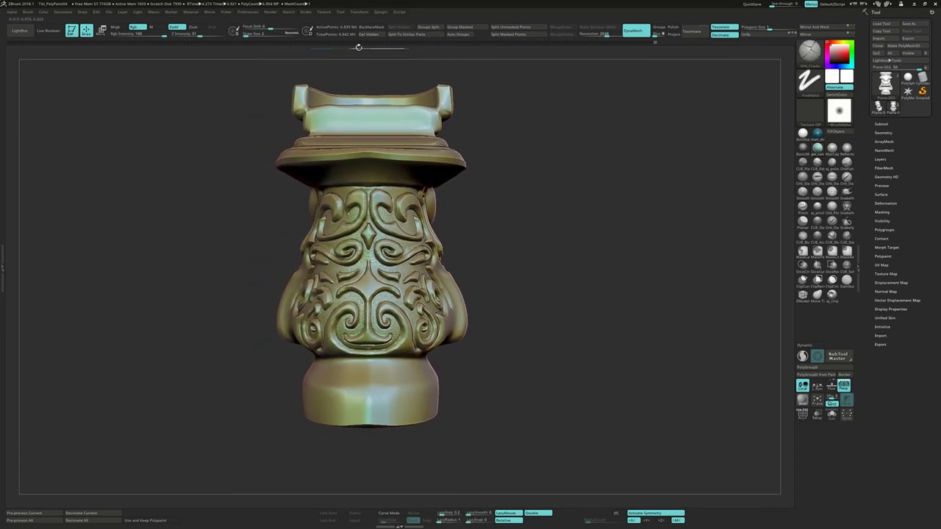
click(270, 12)
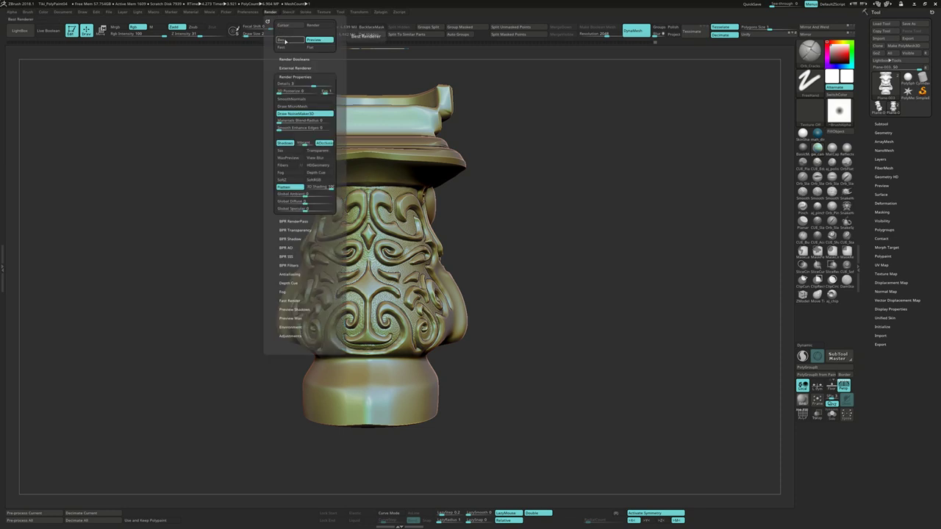
click(288, 40)
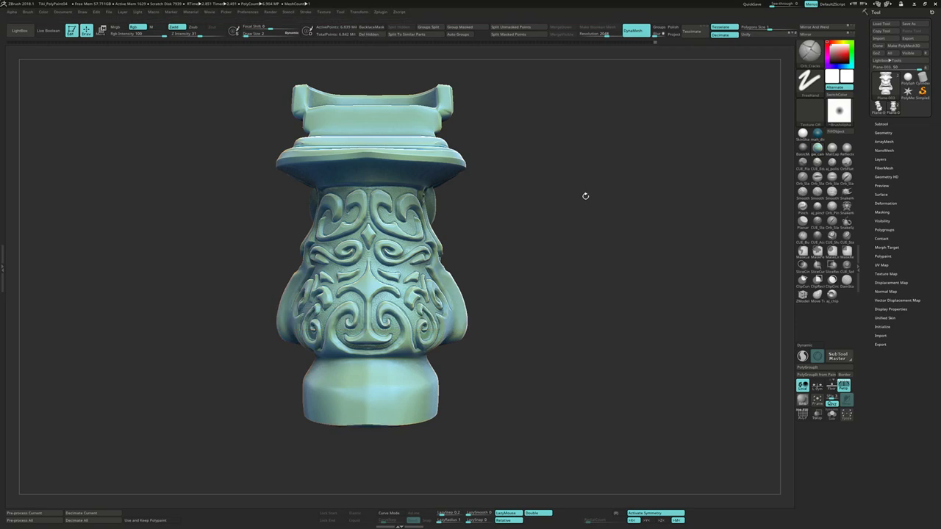
Step: Render a closer, low three-quarter view of the ornamented back with the Best renderer
mouse_move(586, 196)
mouse_down()
mouse_move(584, 179)
mouse_move(585, 202)
mouse_move(585, 192)
mouse_move(630, 227)
mouse_move(625, 266)
mouse_up()
click(270, 12)
click(283, 40)
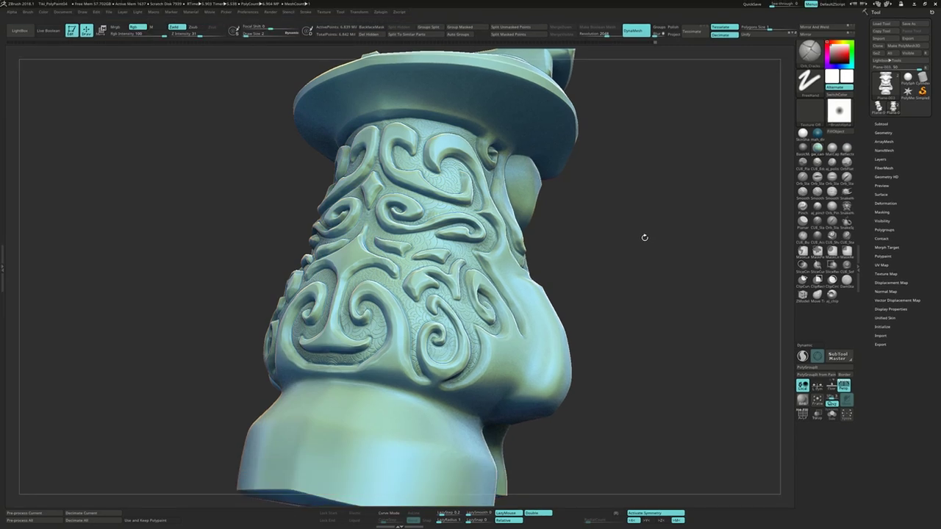
Step: Switch the tiki back to the blue material and inspect its face from the front and slightly above
mouse_move(634, 253)
mouse_down()
mouse_move(593, 245)
mouse_move(586, 221)
mouse_move(575, 223)
mouse_move(573, 254)
mouse_move(656, 219)
mouse_up()
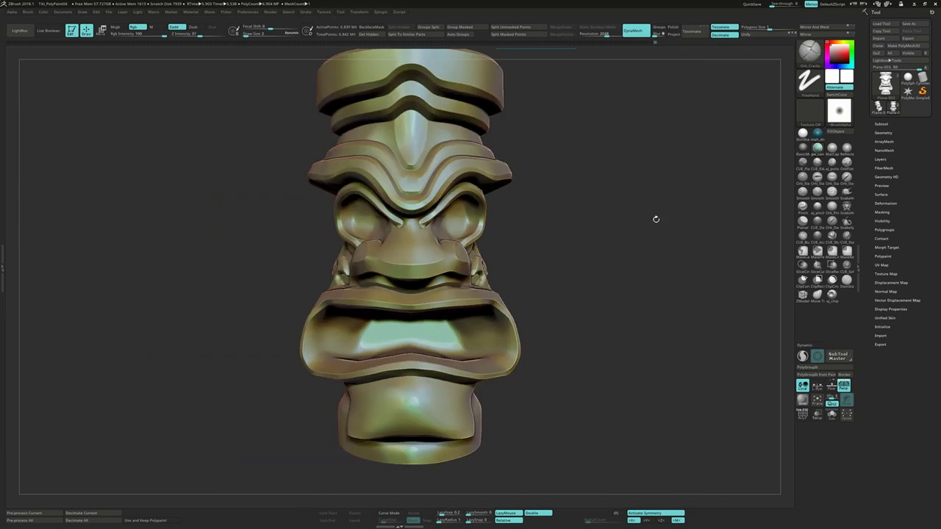
click(818, 137)
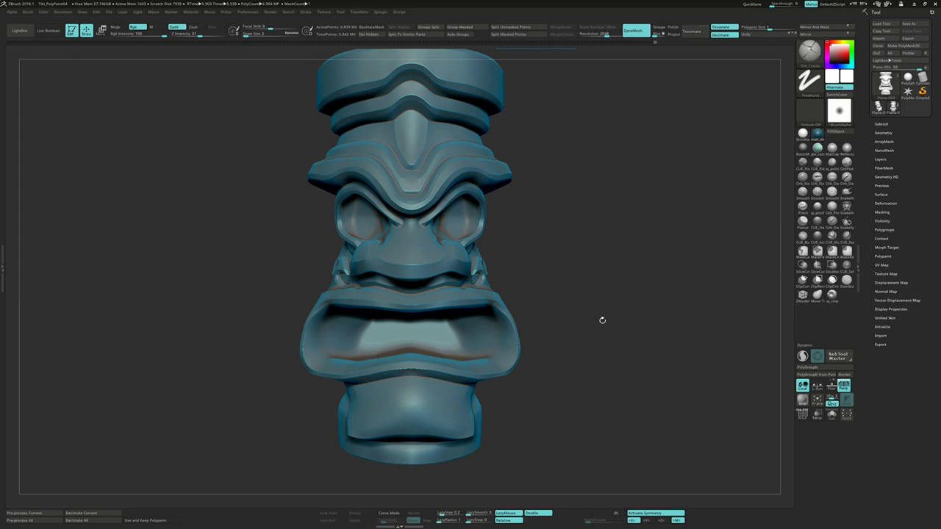
drag(607, 318, 603, 159)
drag(543, 60, 612, 210)
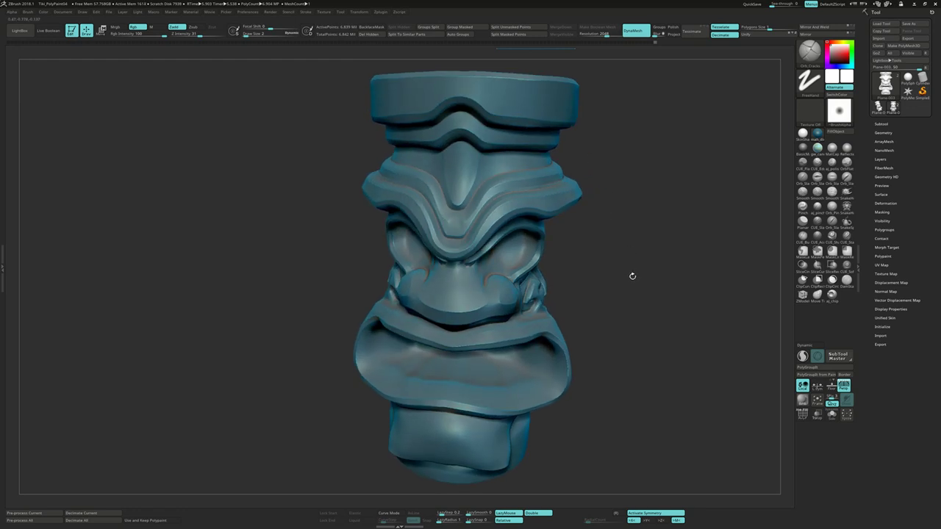